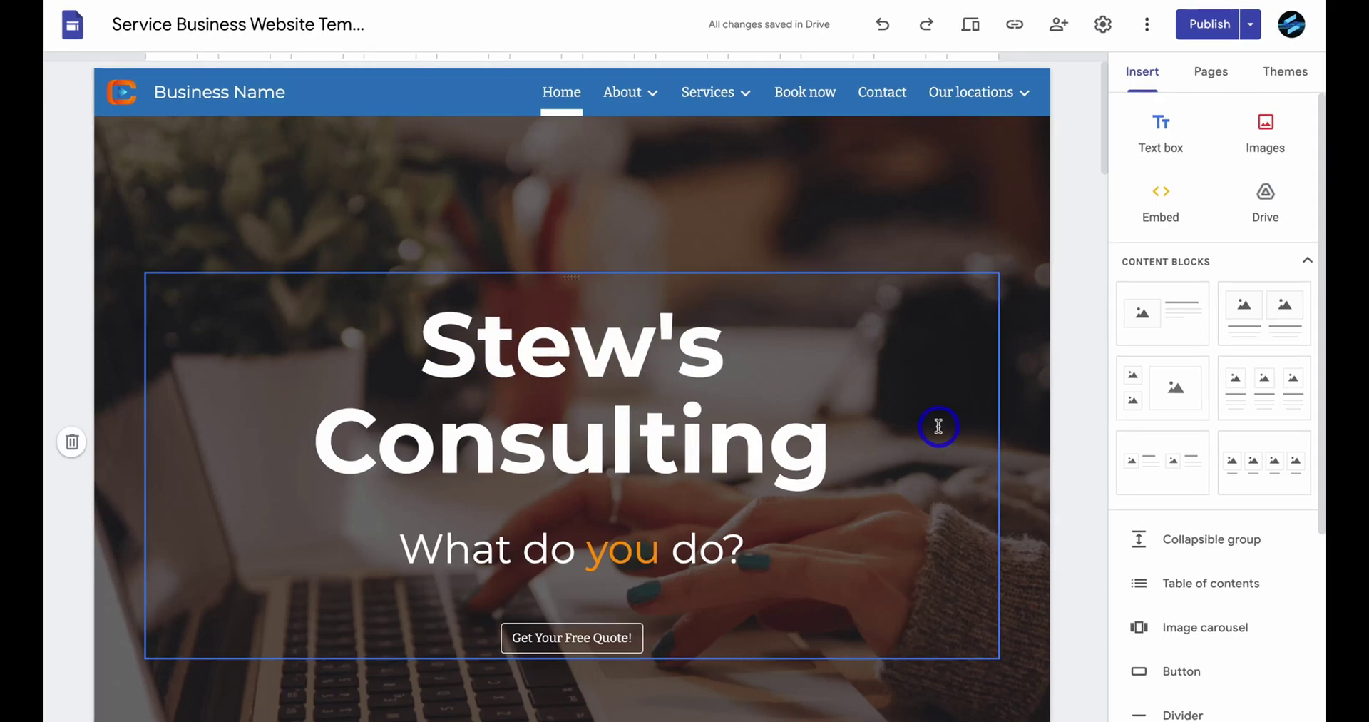
# Step: Show the site's published link, sites.google.com/view/stewsconsulting/home
pyautogui.click(1013, 32)
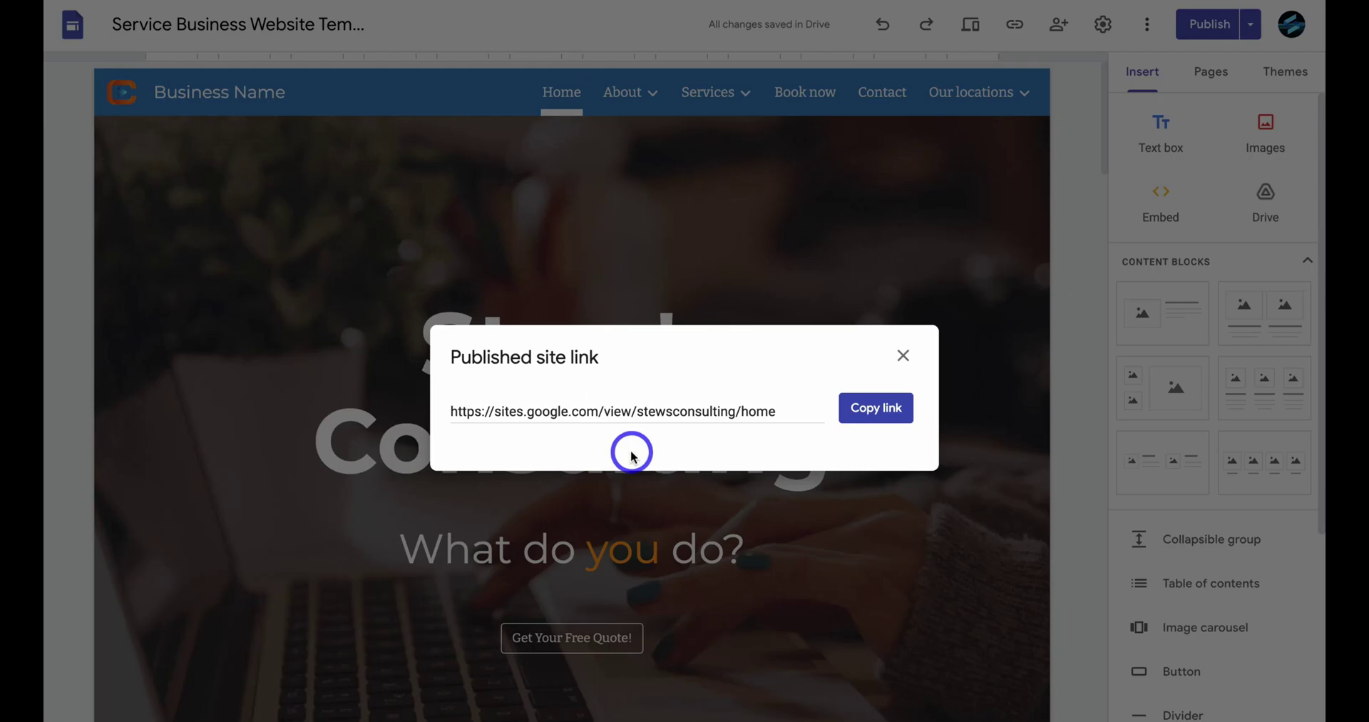
# Step: Close the published link window and open the site Settings
pyautogui.click(900, 356)
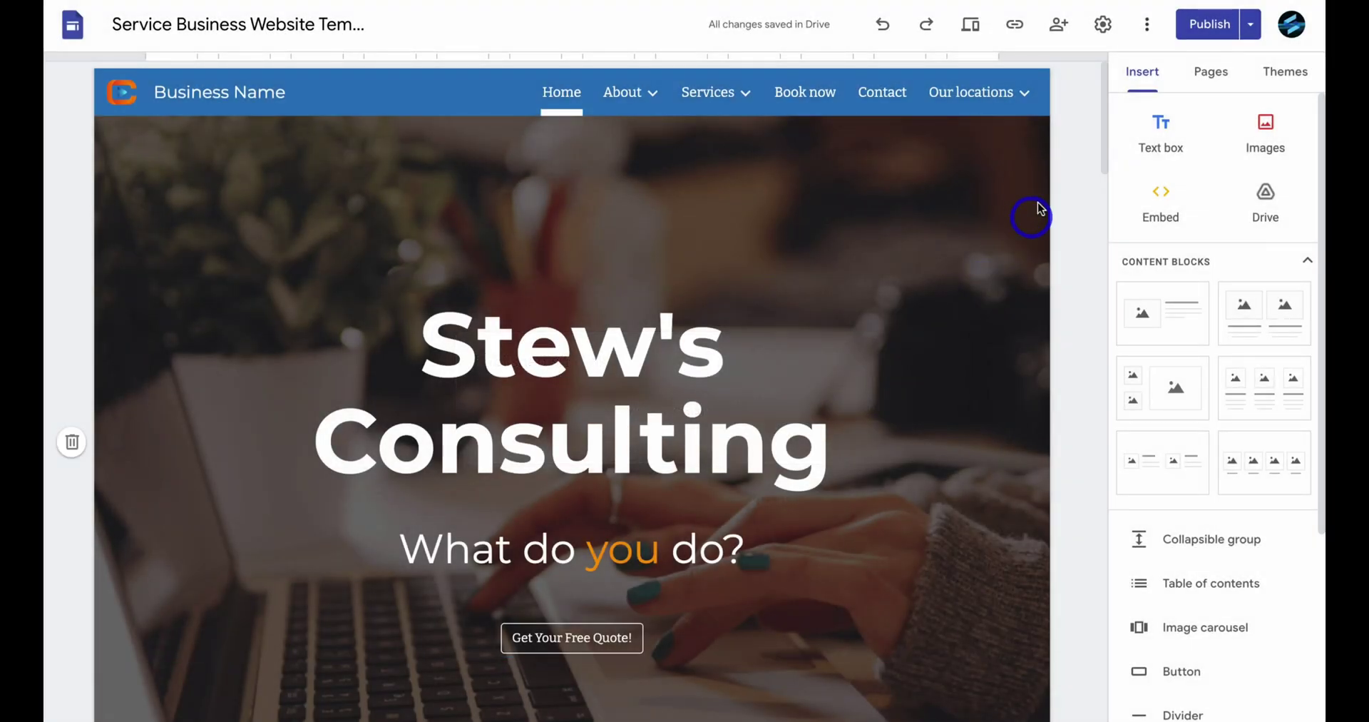
pyautogui.click(1103, 24)
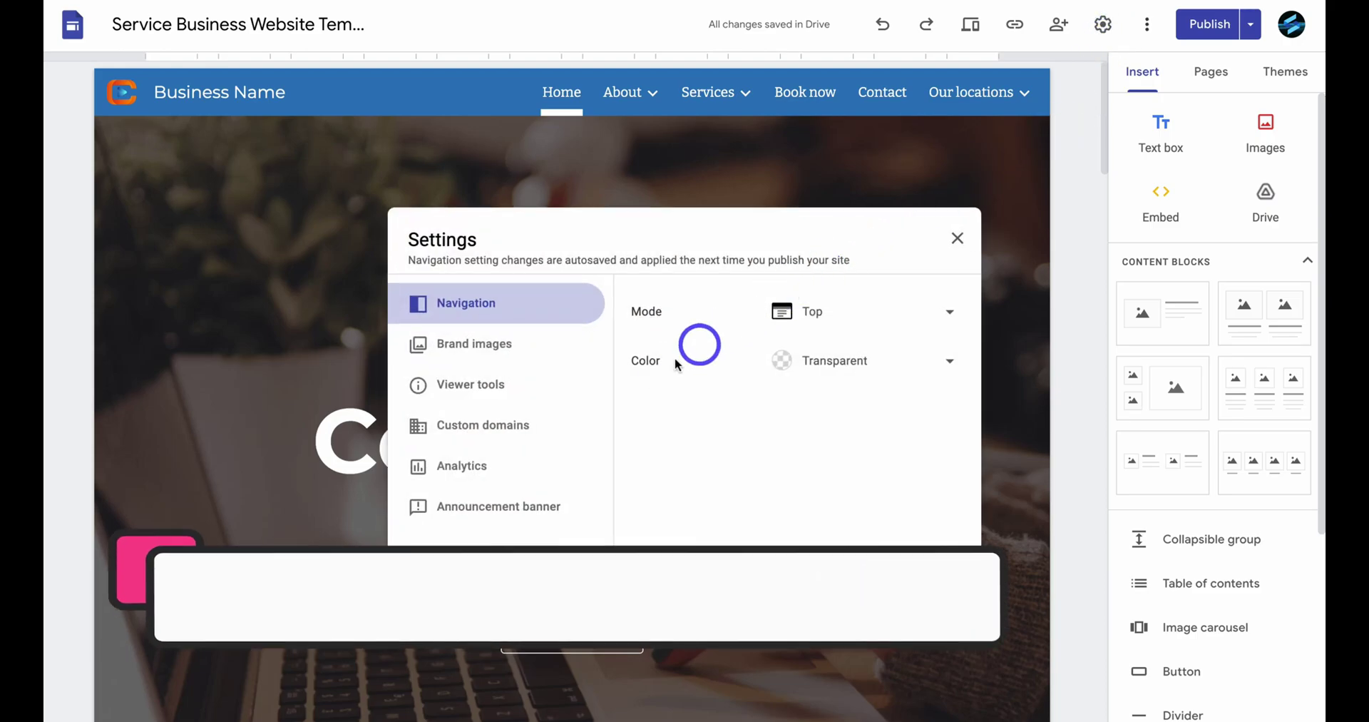
# Step: Start the custom domain setup from the Custom domains section of Settings
pyautogui.click(558, 426)
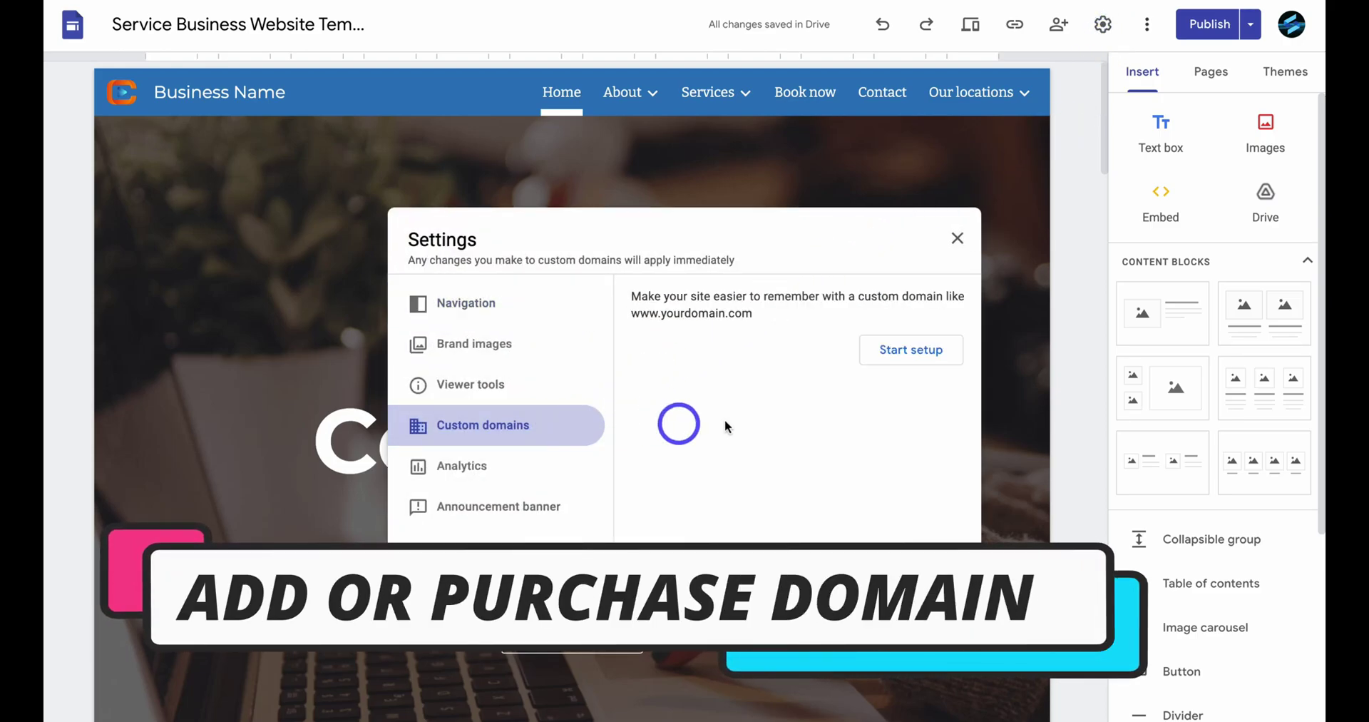
pyautogui.click(919, 354)
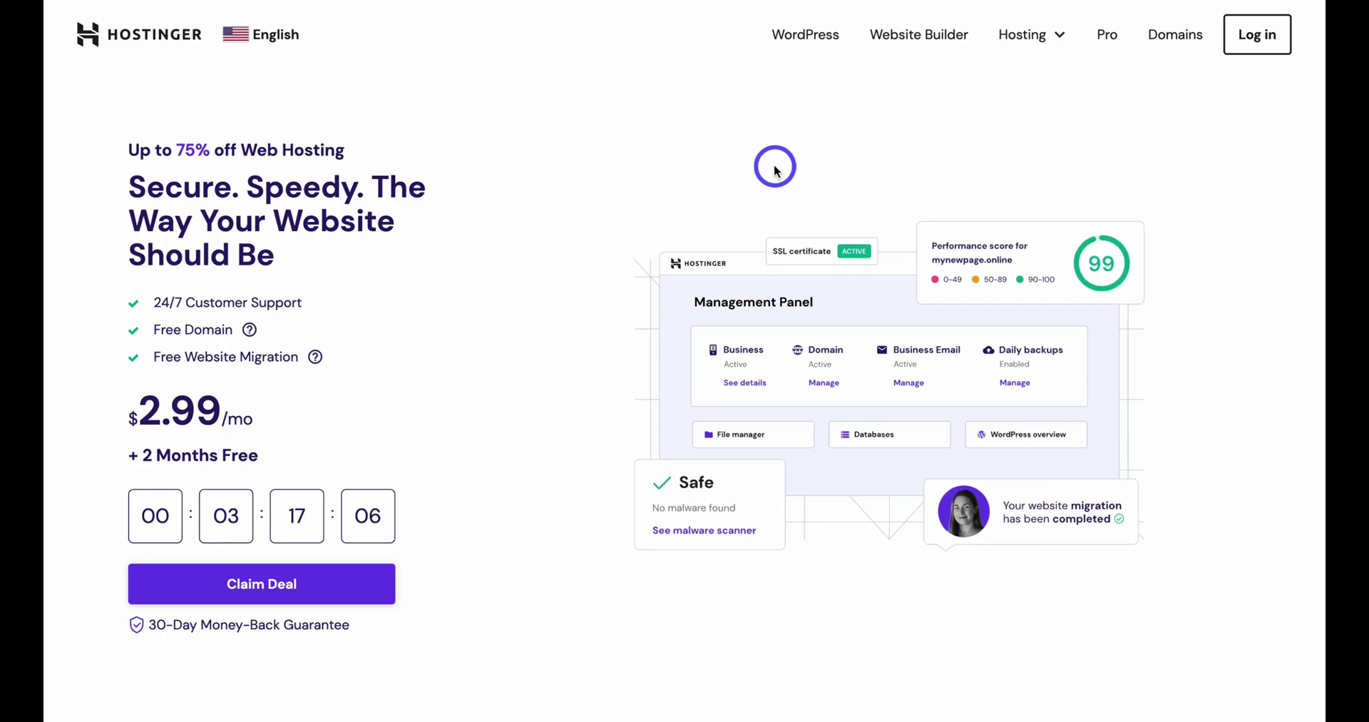
# Step: Search Hostinger domains for stews-consulting with the .com extension
pyautogui.click(1175, 41)
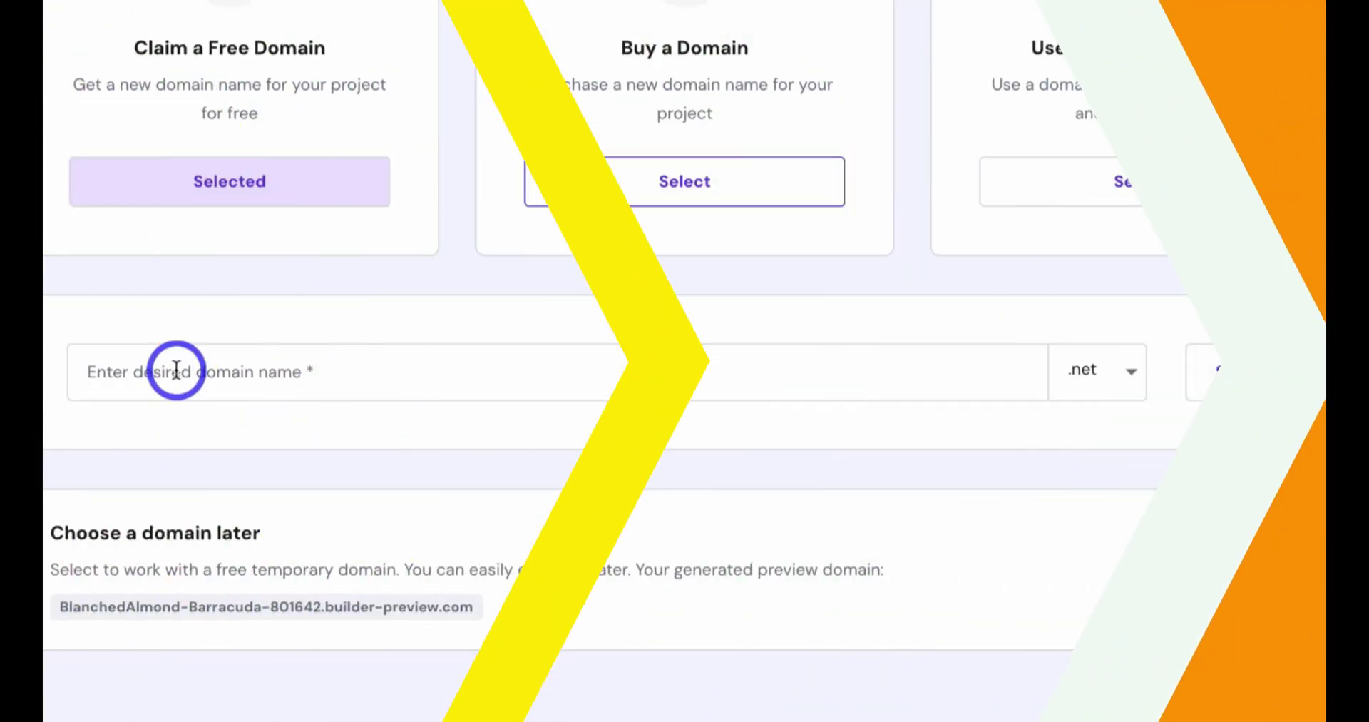
pyautogui.click(178, 367)
pyautogui.write('stews-consulting')
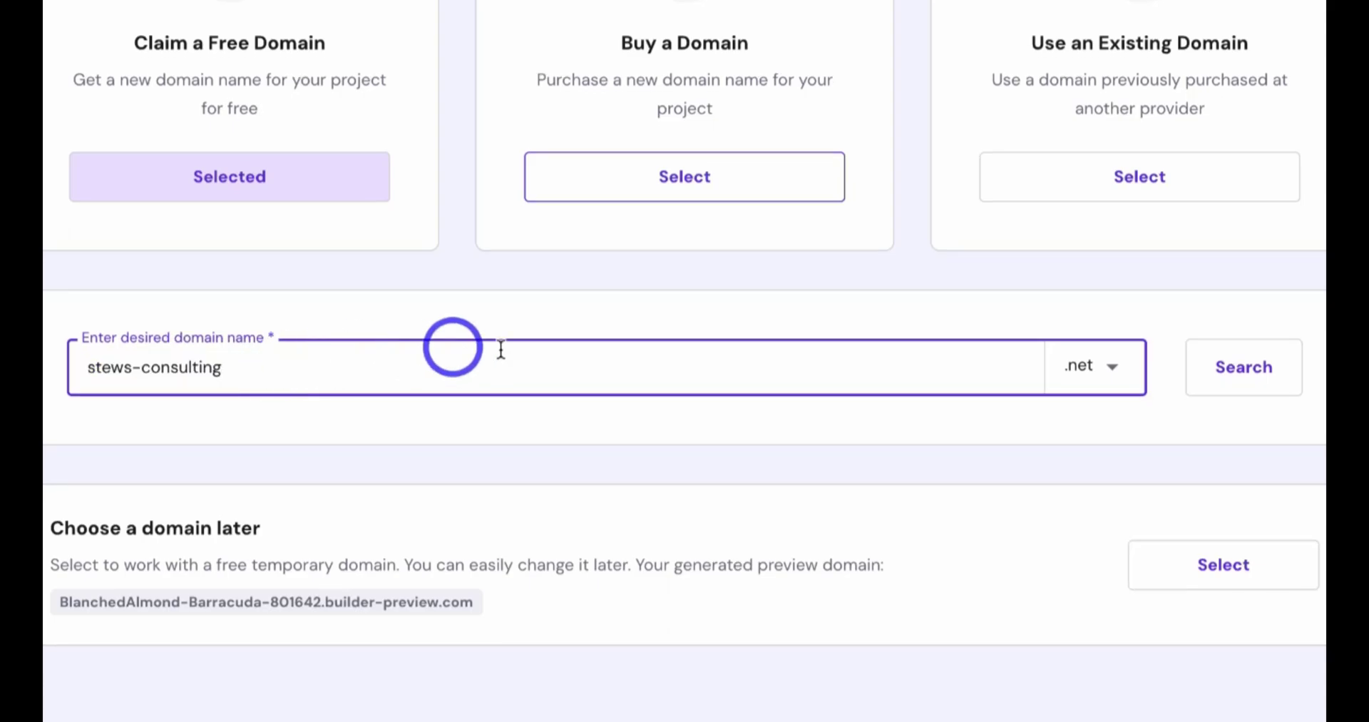
pyautogui.click(1103, 373)
pyautogui.scroll(-8, 1100, 482)
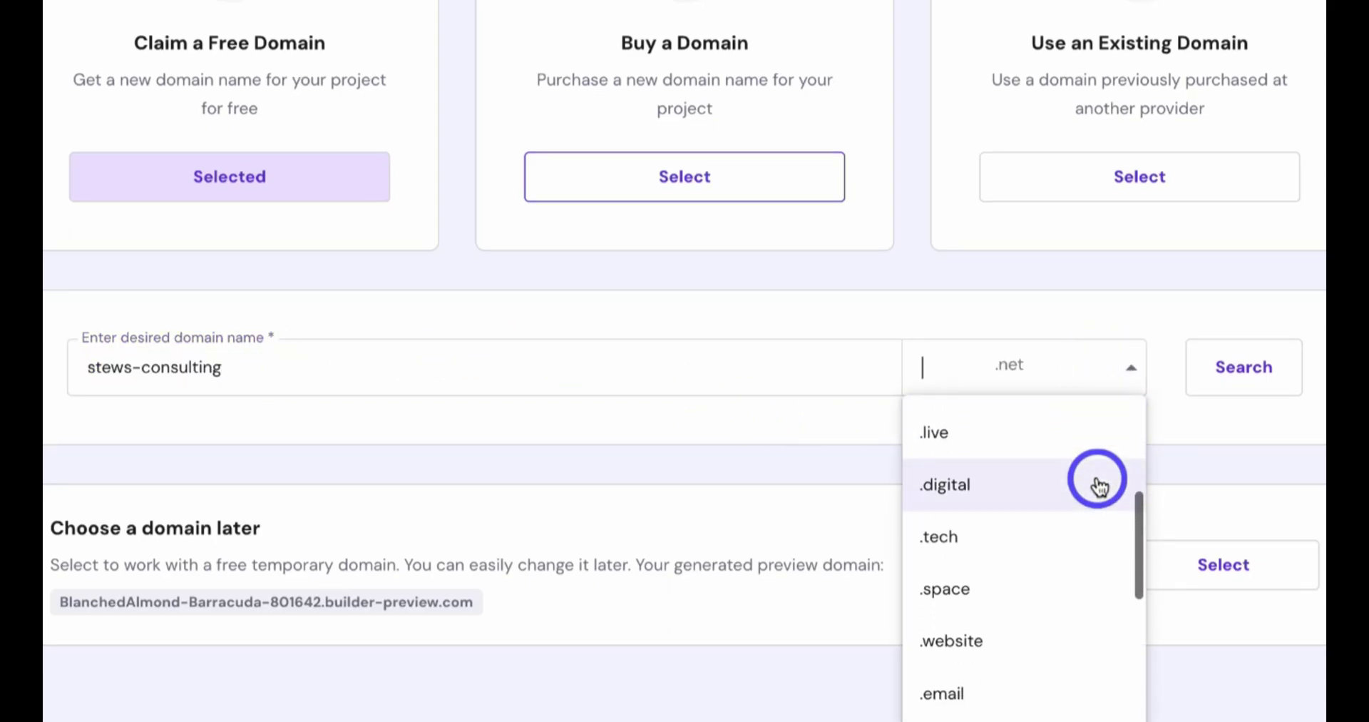
pyautogui.scroll(5, 1099, 481)
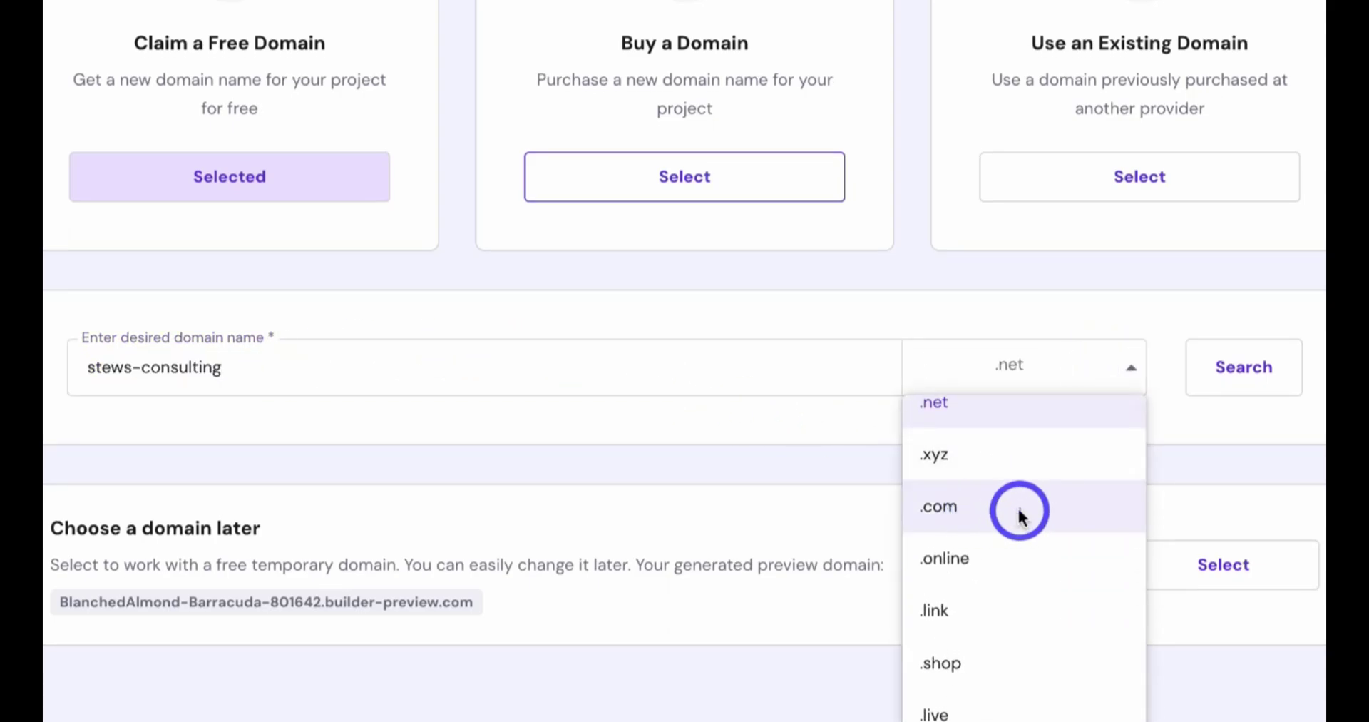
pyautogui.click(1022, 510)
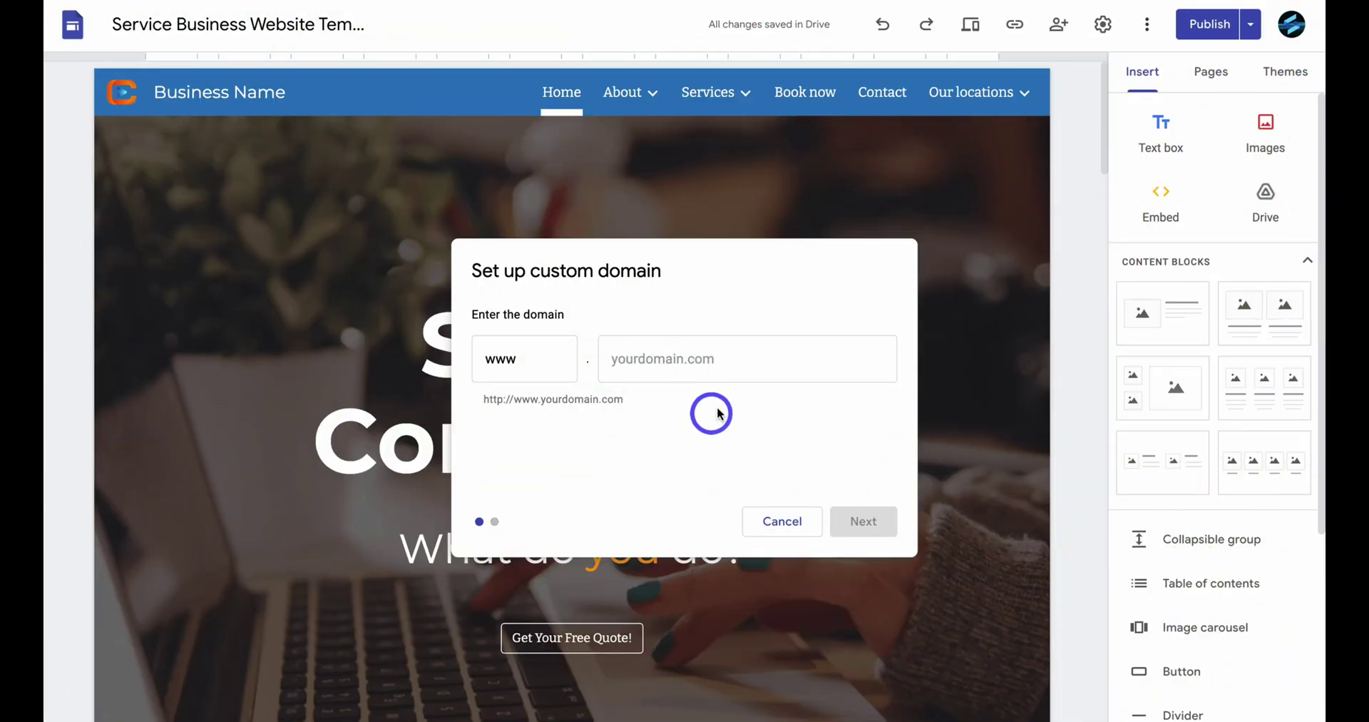
# Step: Paste stews-consulting.com as the custom domain and go verify its ownership
pyautogui.click(636, 360)
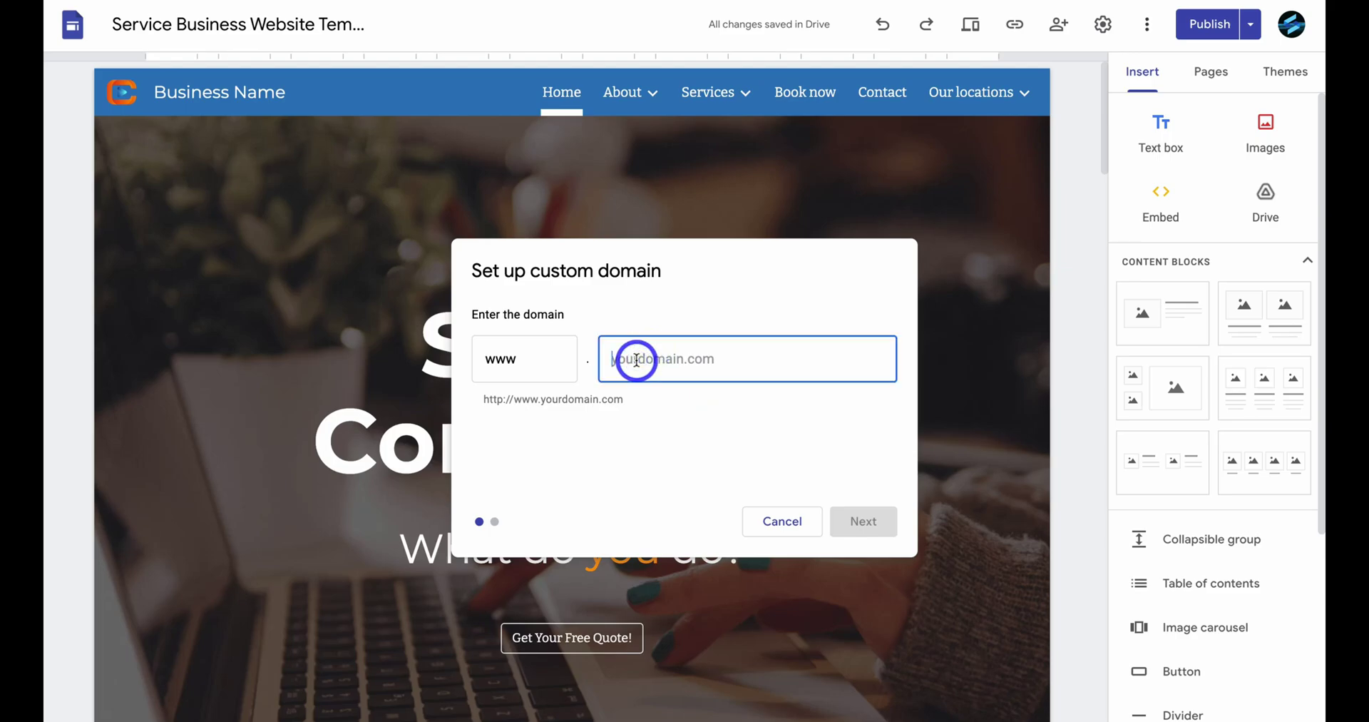
pyautogui.write('stews-consulting.com')
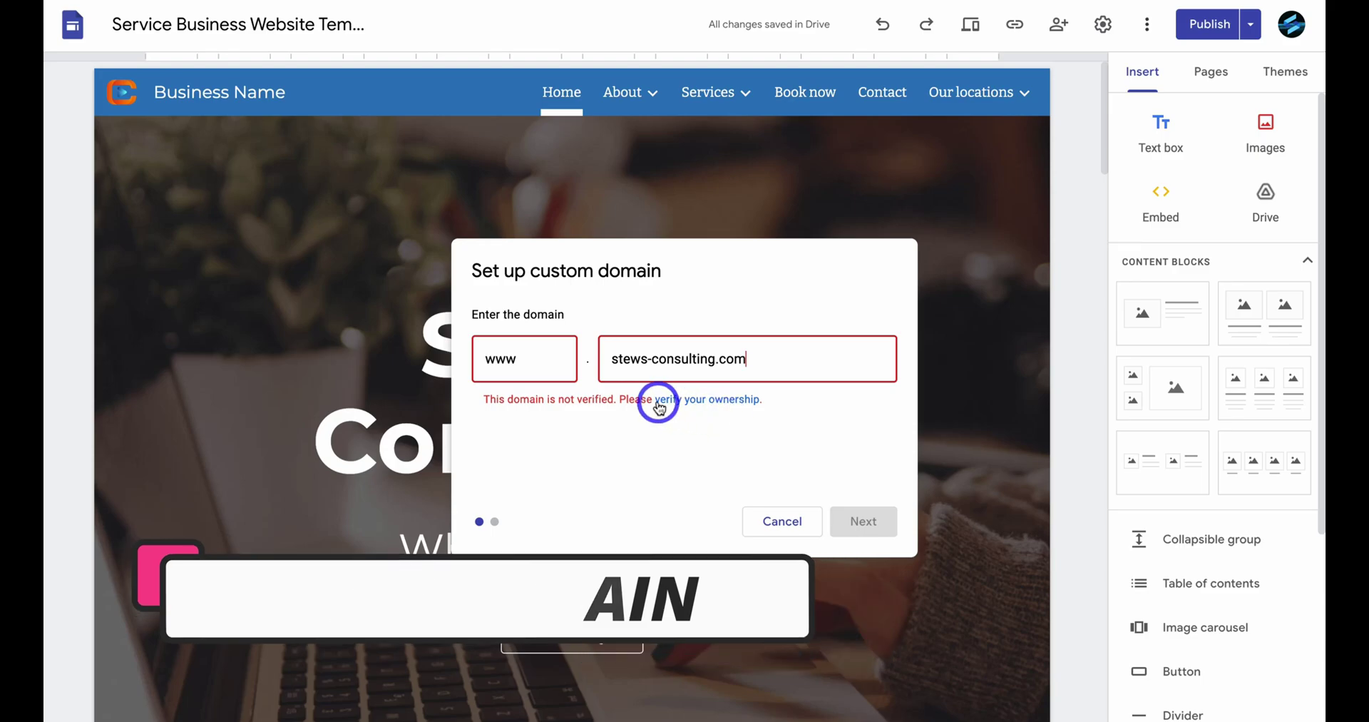
pyautogui.click(712, 403)
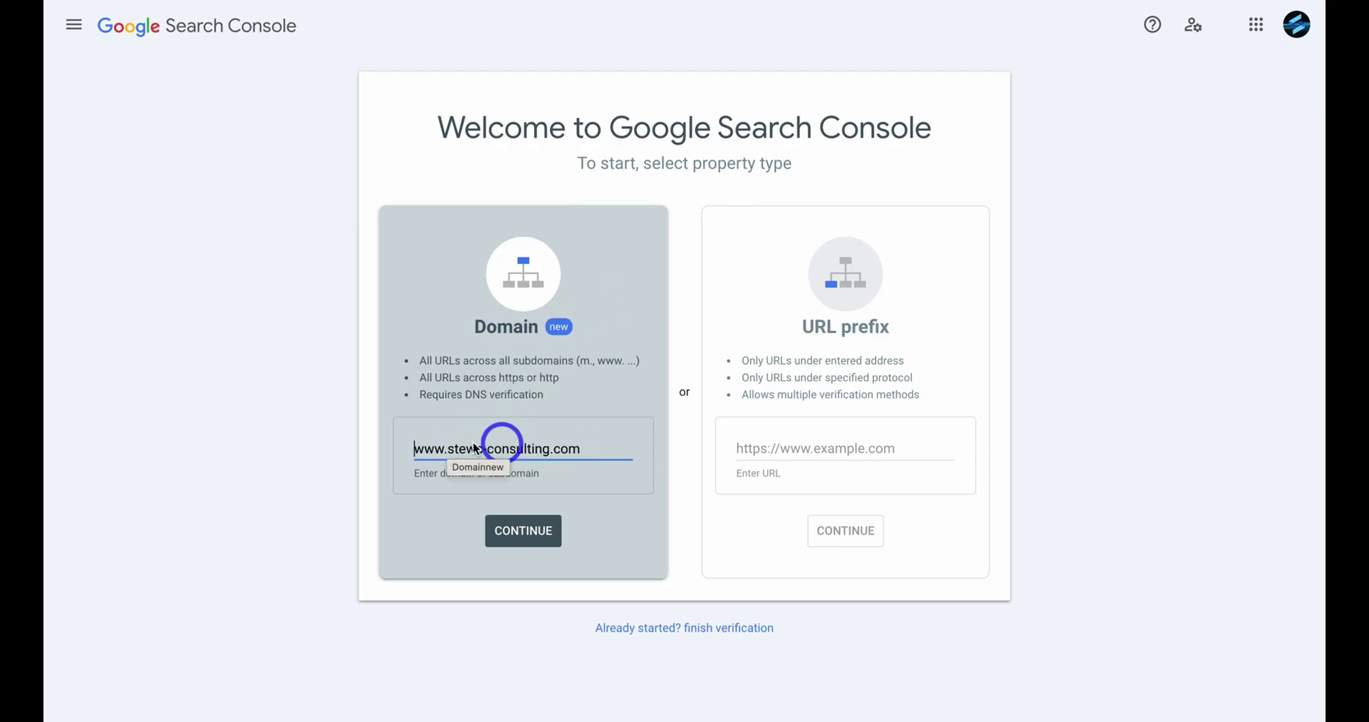
# Step: Continue with the prefilled Domain property to get the DNS TXT verification record
pyautogui.click(511, 536)
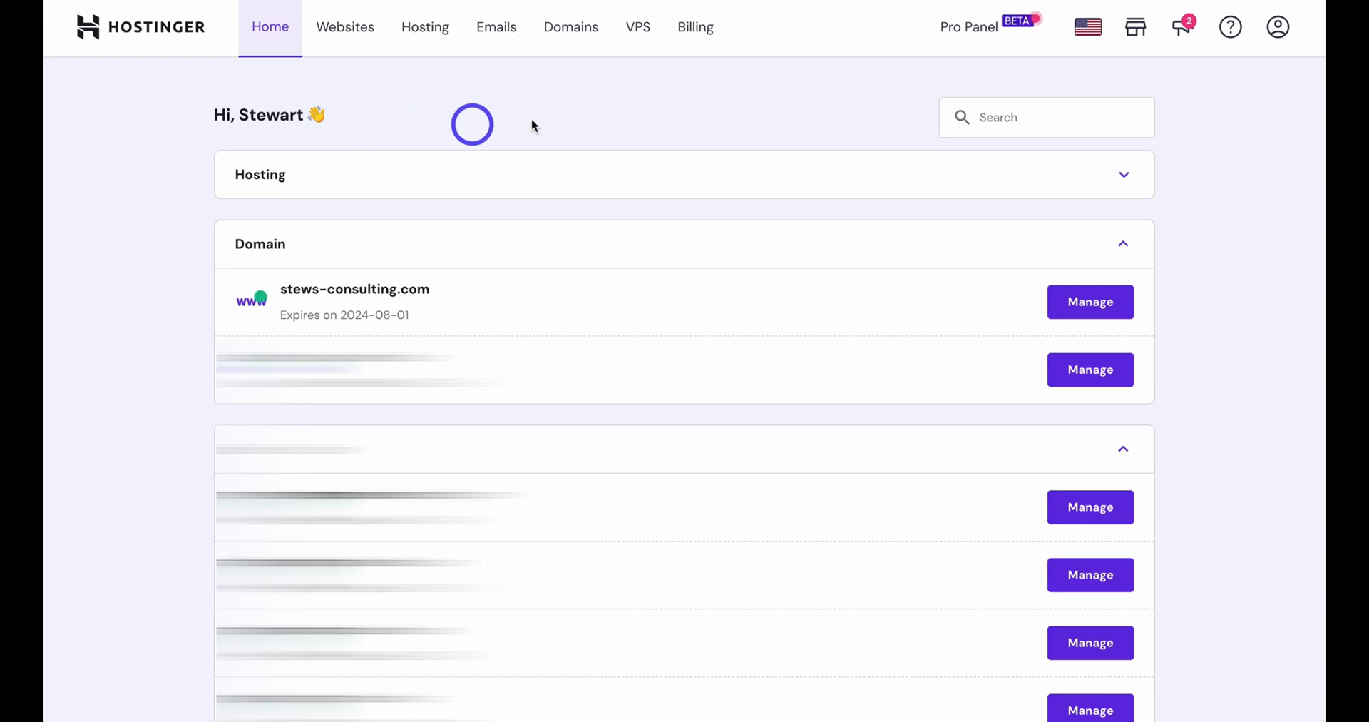
# Step: Open the DNS / Nameservers settings for stews-consulting.com in Hostinger
pyautogui.click(567, 41)
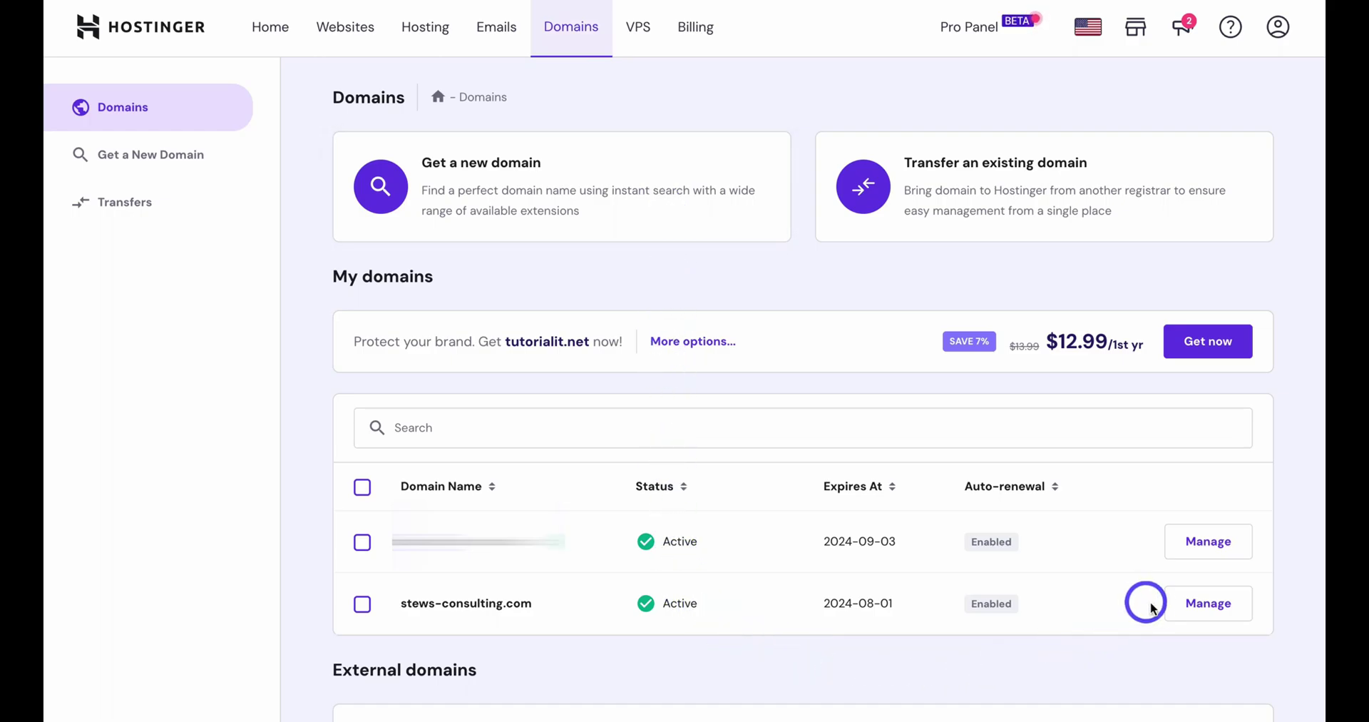
pyautogui.click(1208, 606)
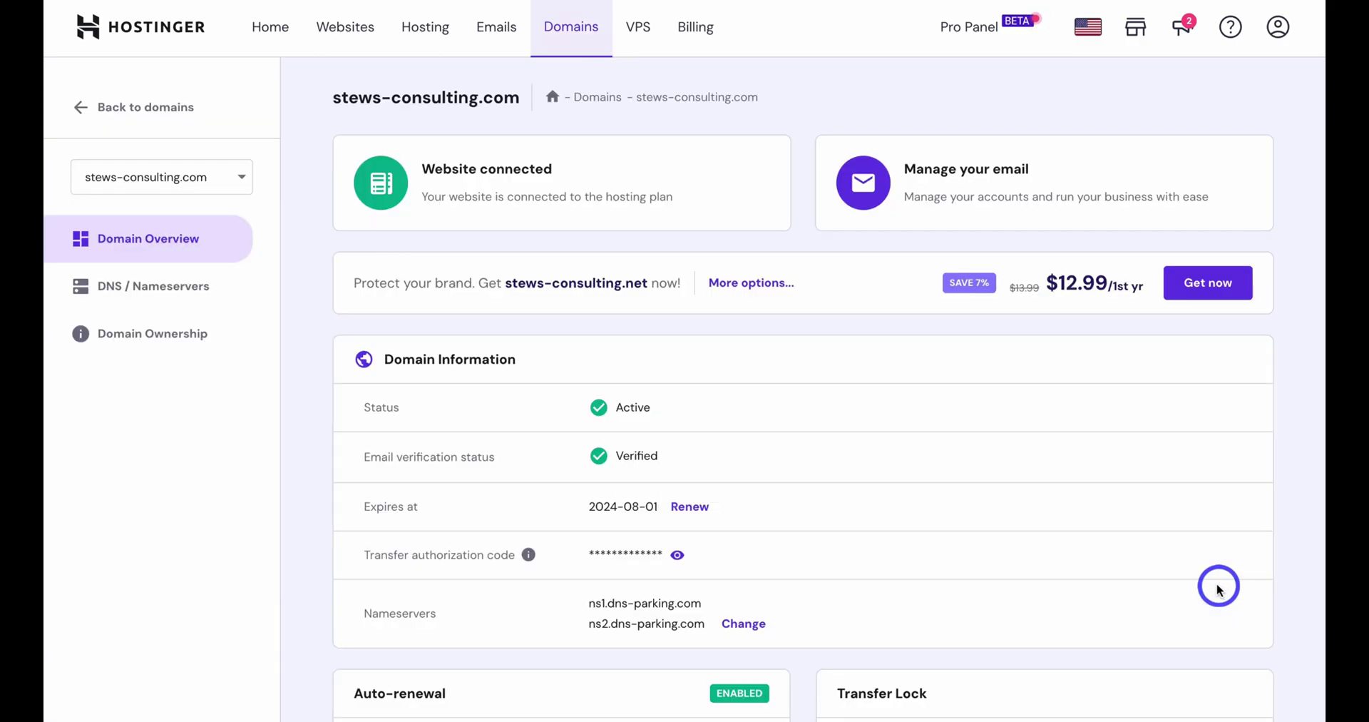
pyautogui.click(744, 623)
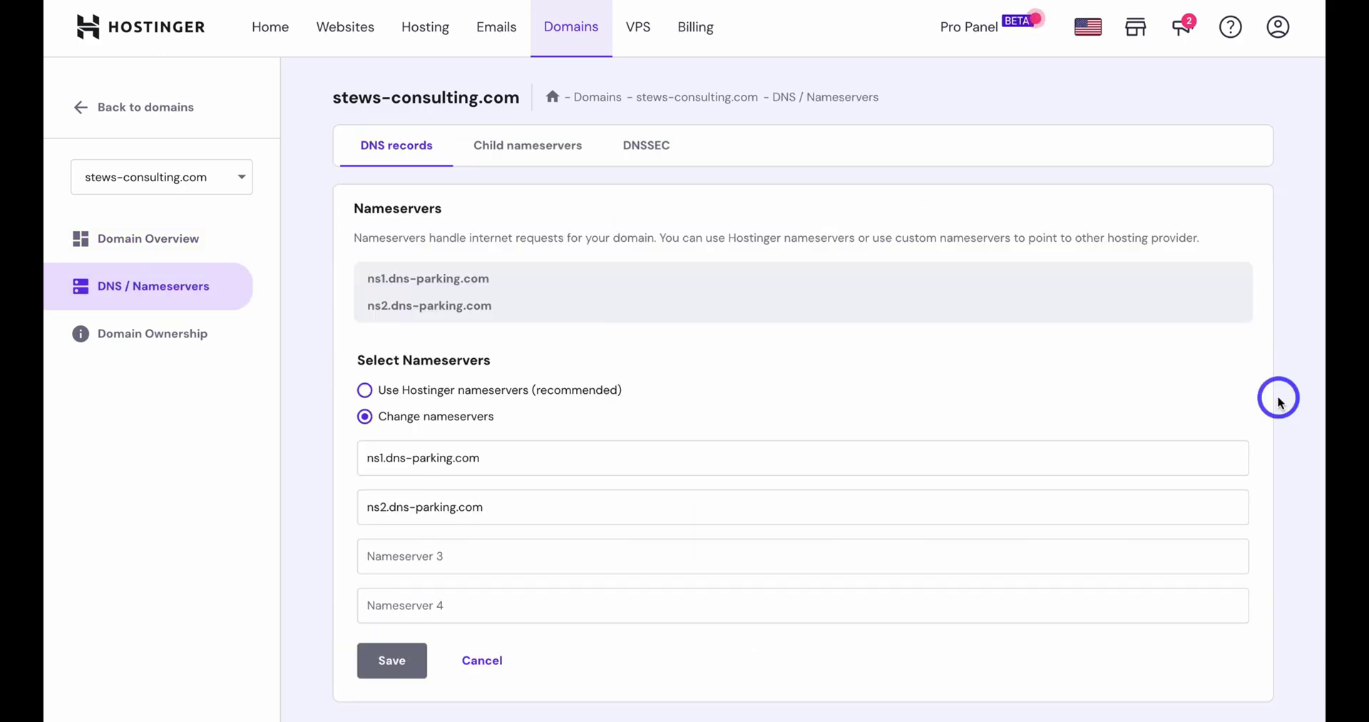
pyautogui.scroll(-6, 1279, 402)
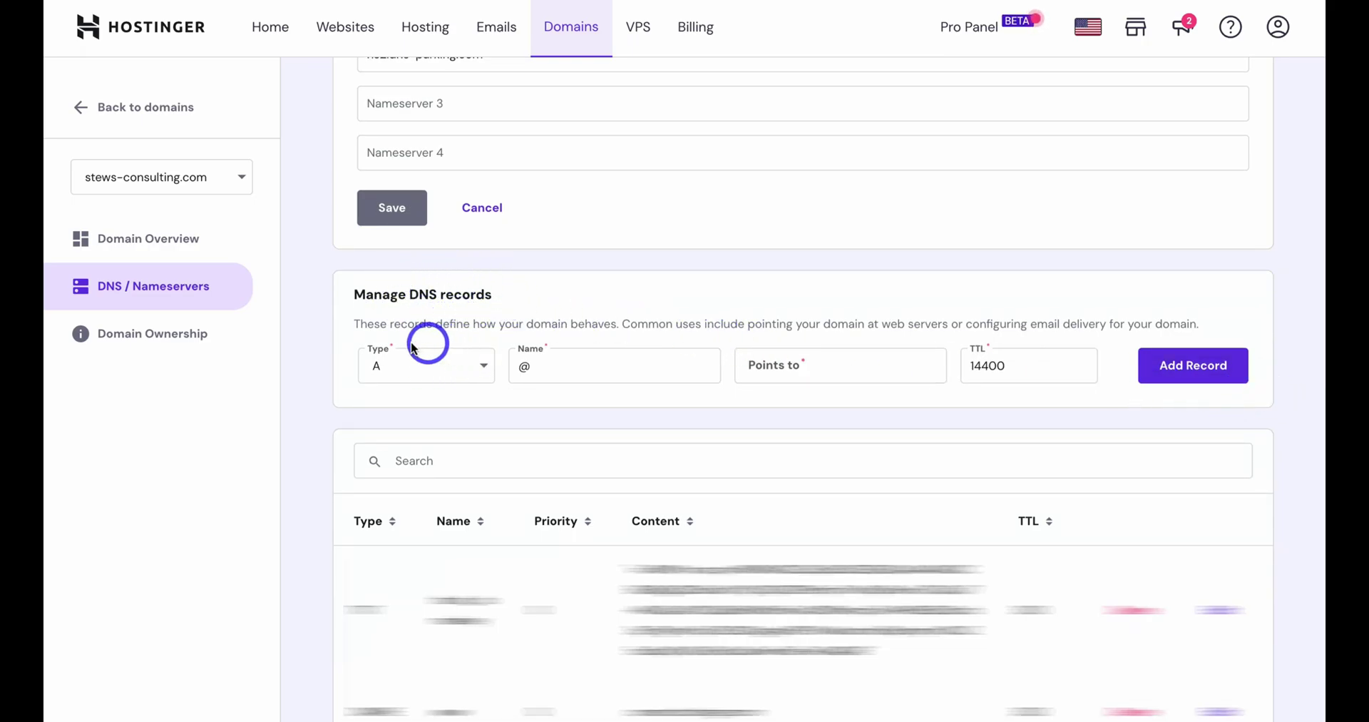
# Step: Add a TXT record holding the pasted Google site verification value
pyautogui.click(477, 367)
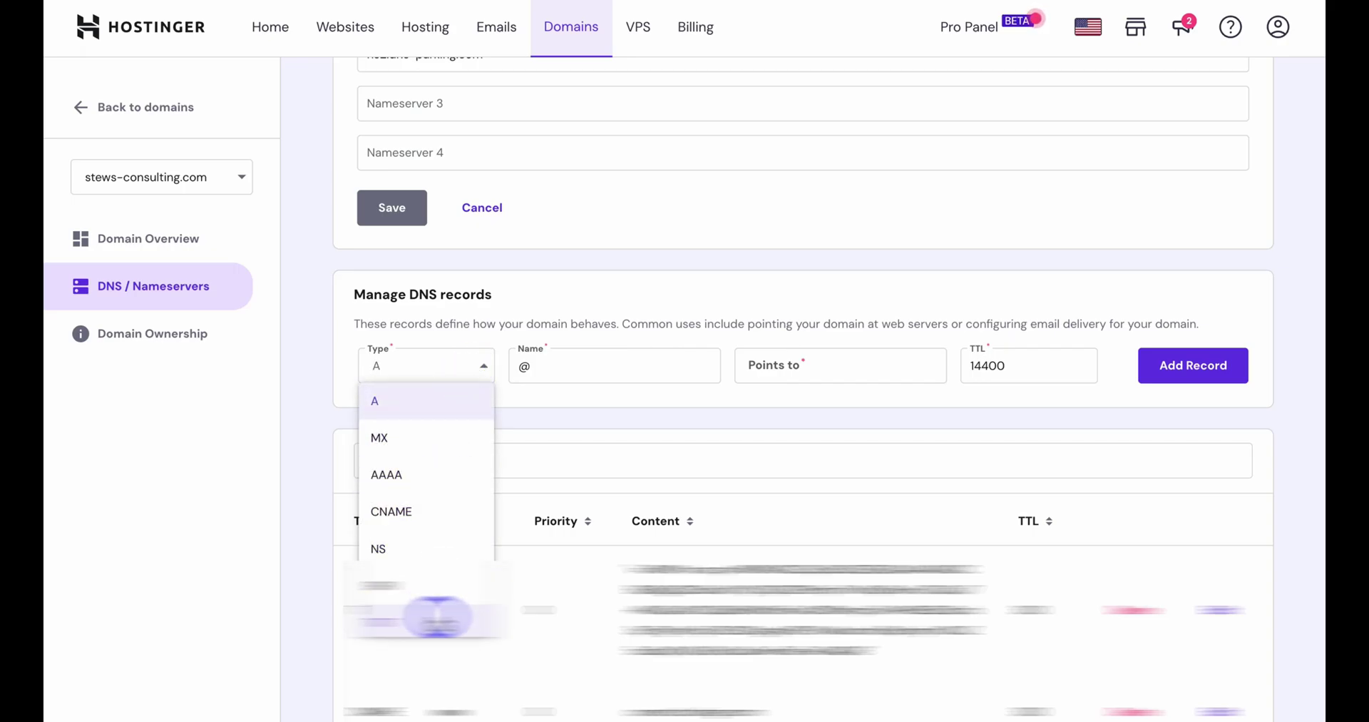
pyautogui.click(438, 619)
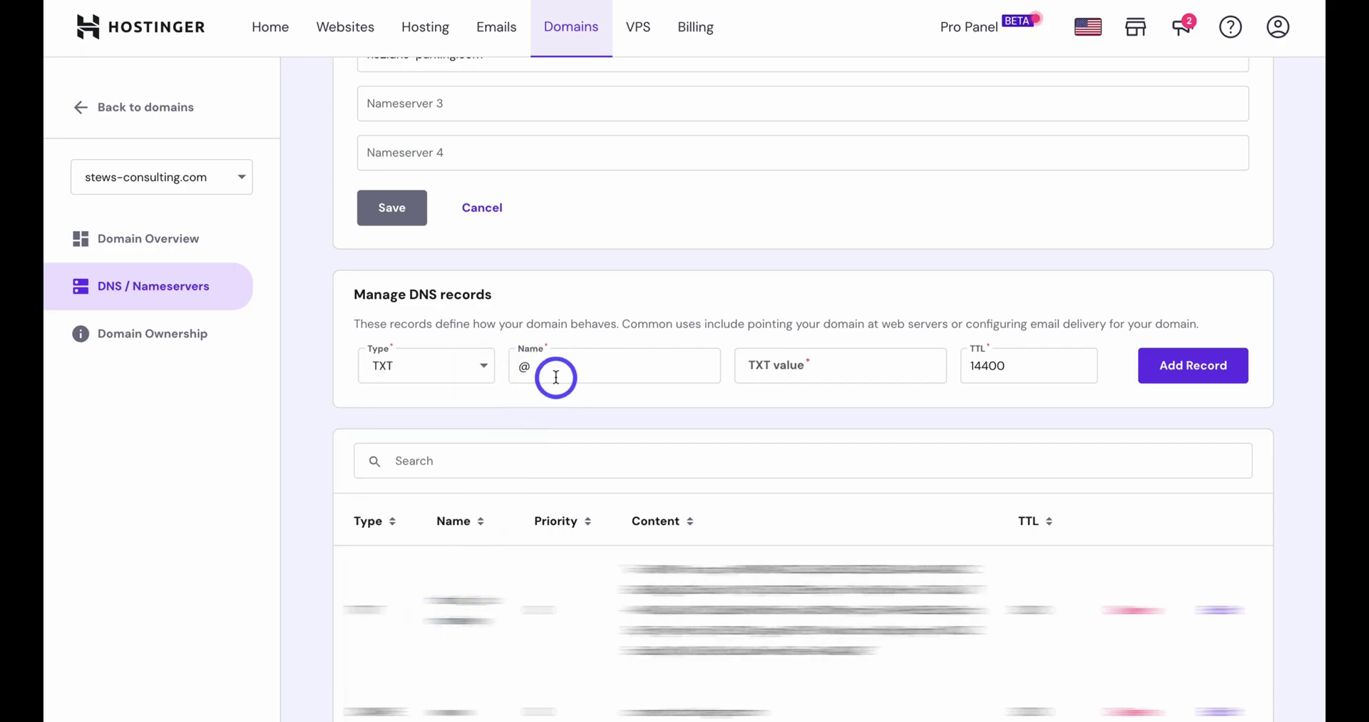
pyautogui.click(778, 367)
pyautogui.hotkey('ctrl', 'v')
pyautogui.click(1191, 366)
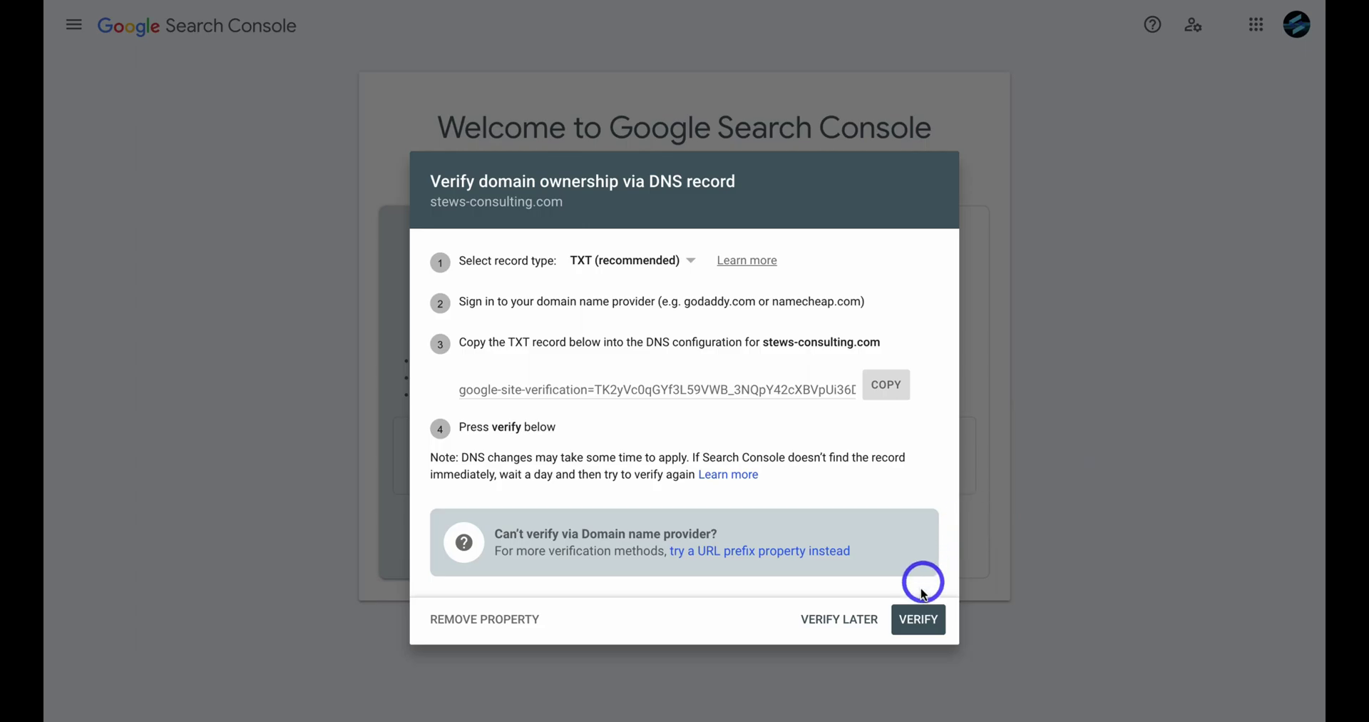
# Step: Verify ownership of stews-consulting.com and dismiss the Ownership verified message
pyautogui.click(920, 619)
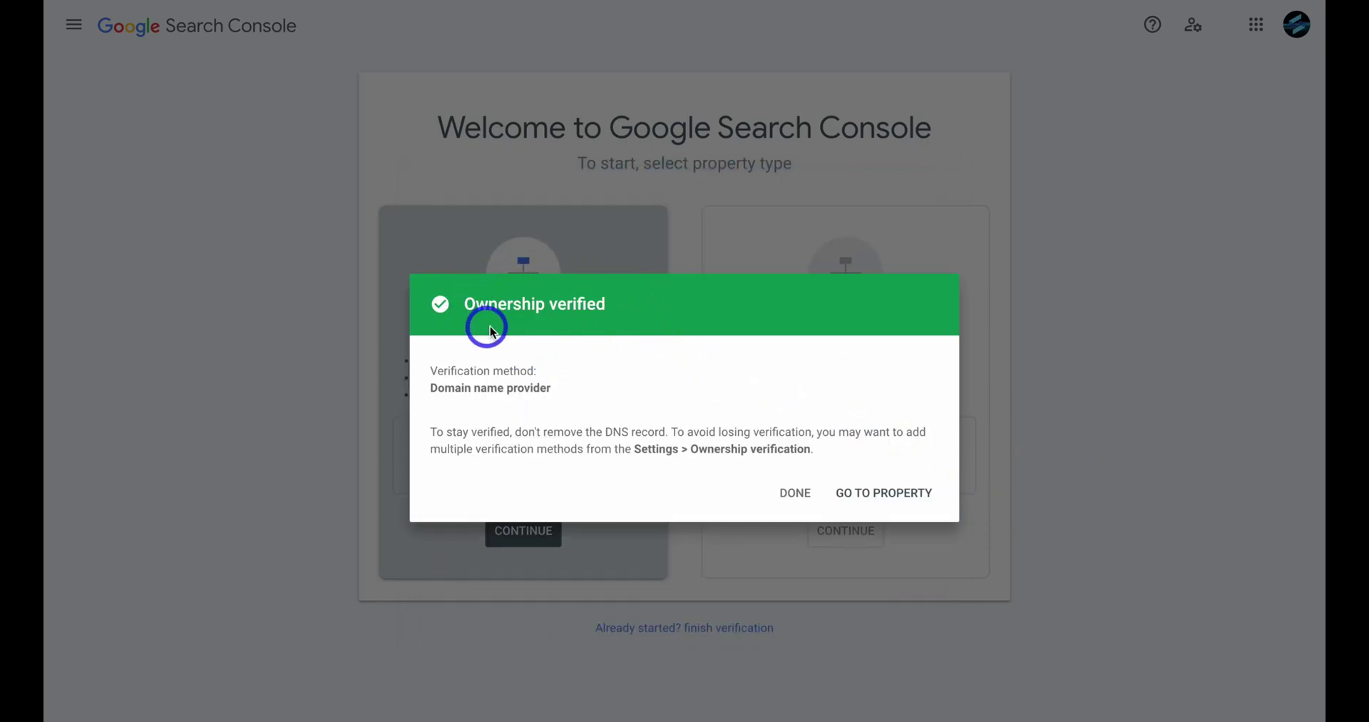
pyautogui.click(796, 493)
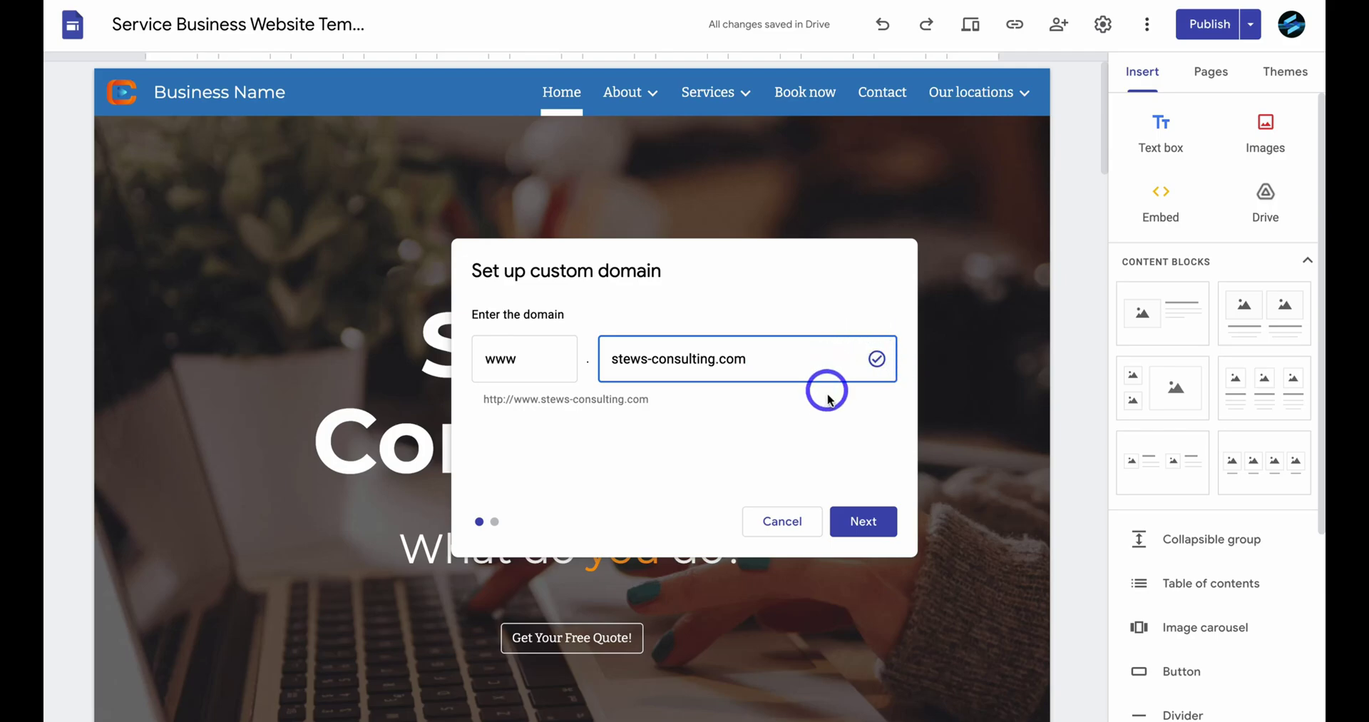
# Step: Move on to the registrar instructions and copy the CNAME destination ghs.googlehosted.com
pyautogui.click(863, 521)
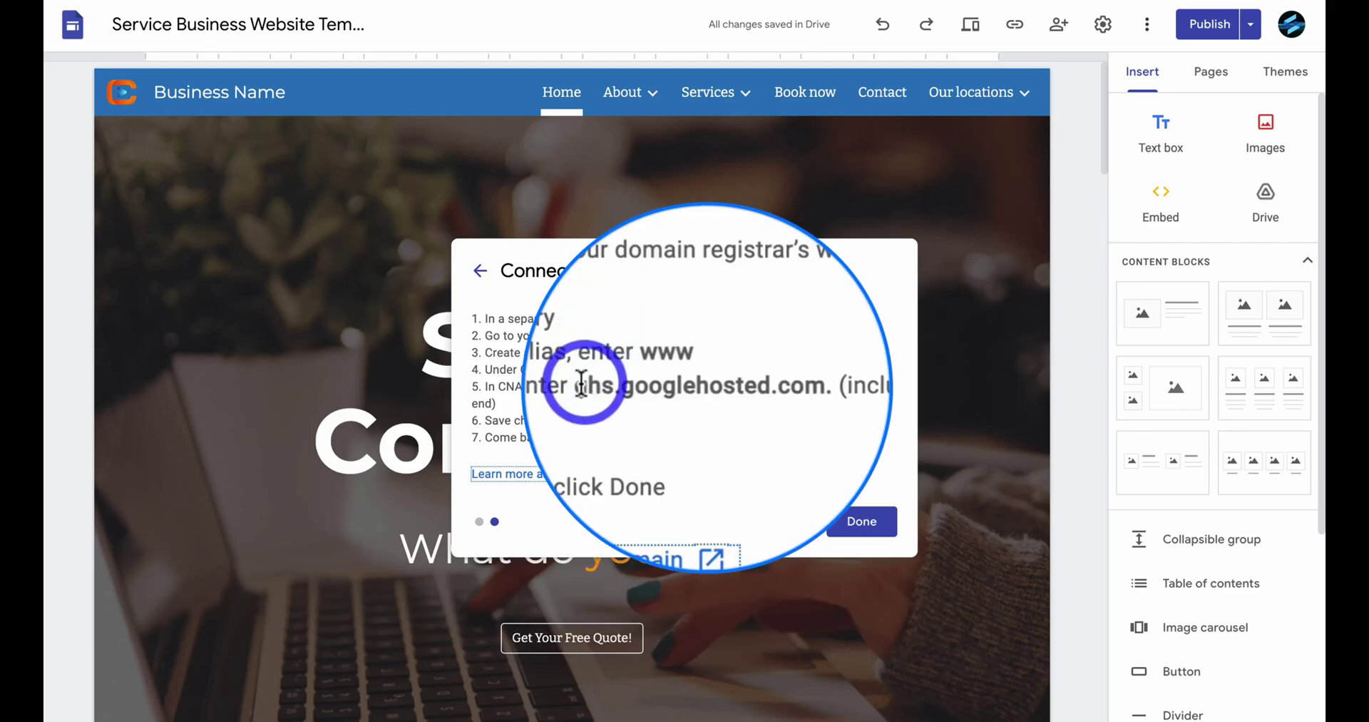
pyautogui.moveTo(575, 388); pyautogui.dragTo(832, 392)
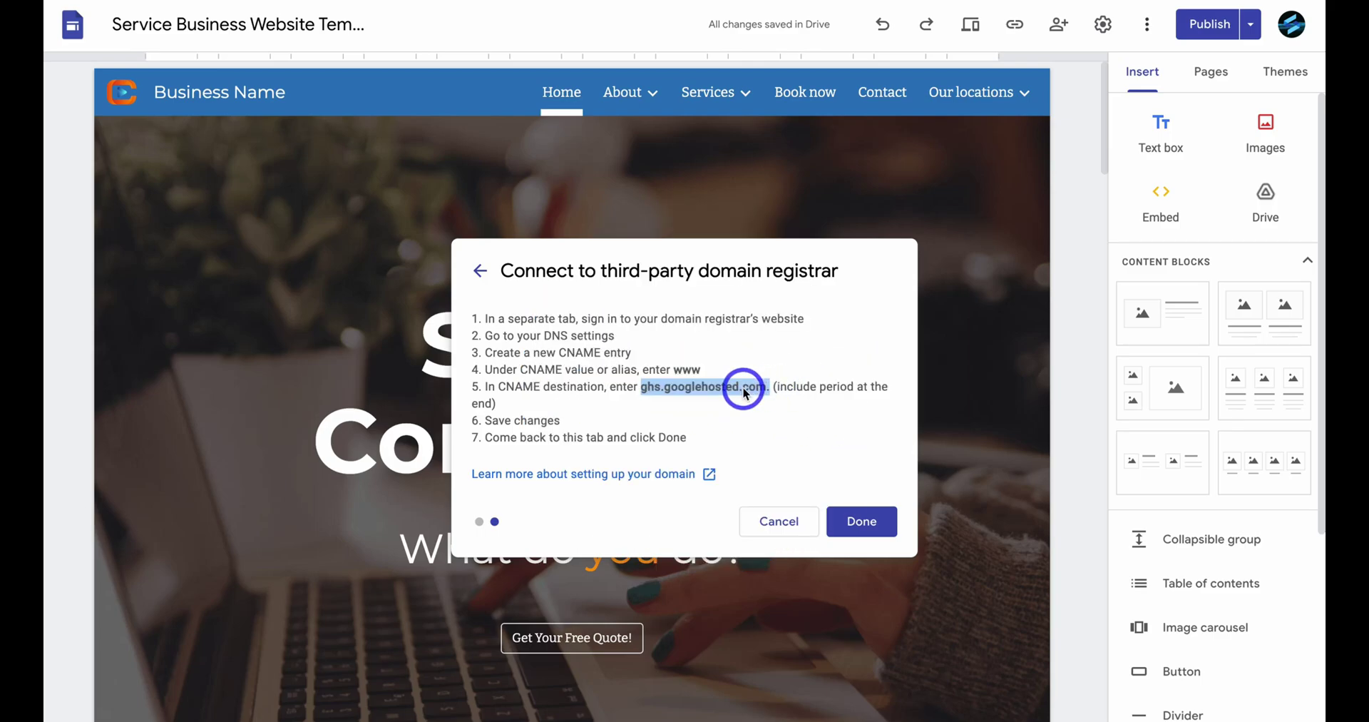
pyautogui.rightClick(744, 392)
pyautogui.click(767, 425)
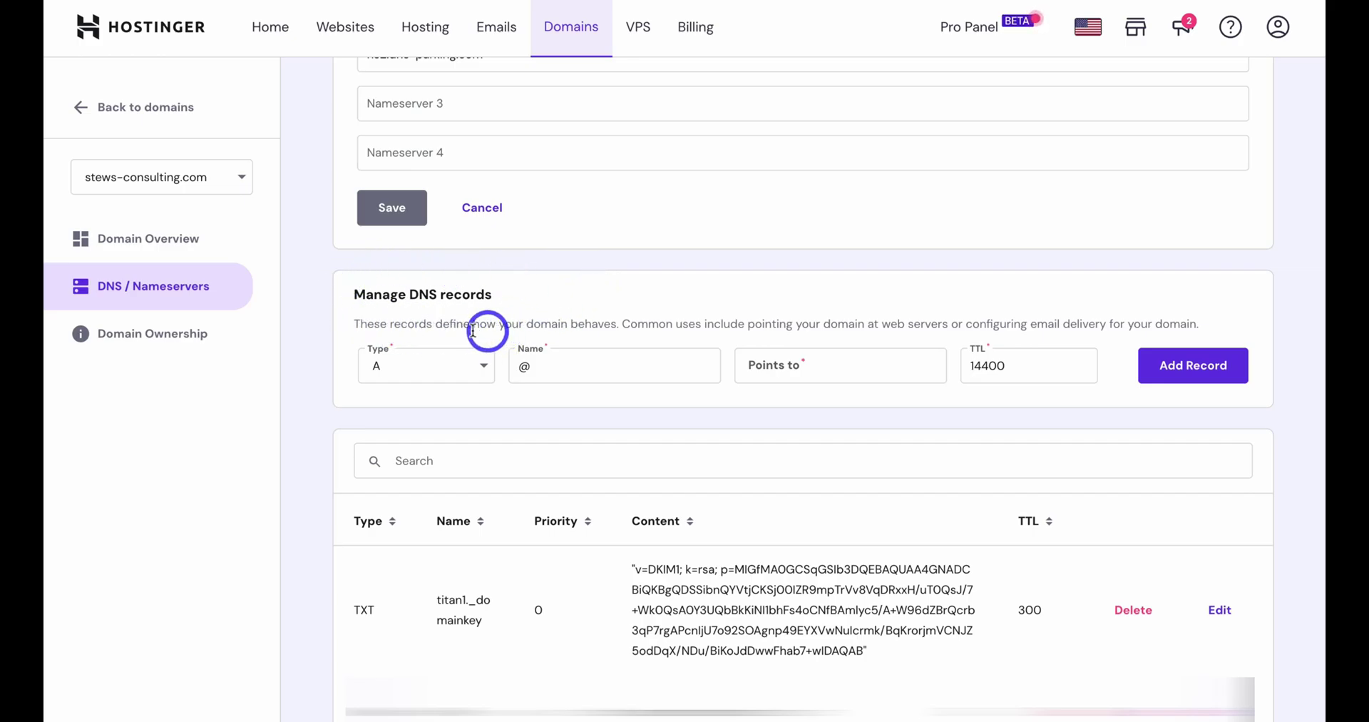
# Step: Add a CNAME record named www targeting ghs.googlehosted.com
pyautogui.click(459, 368)
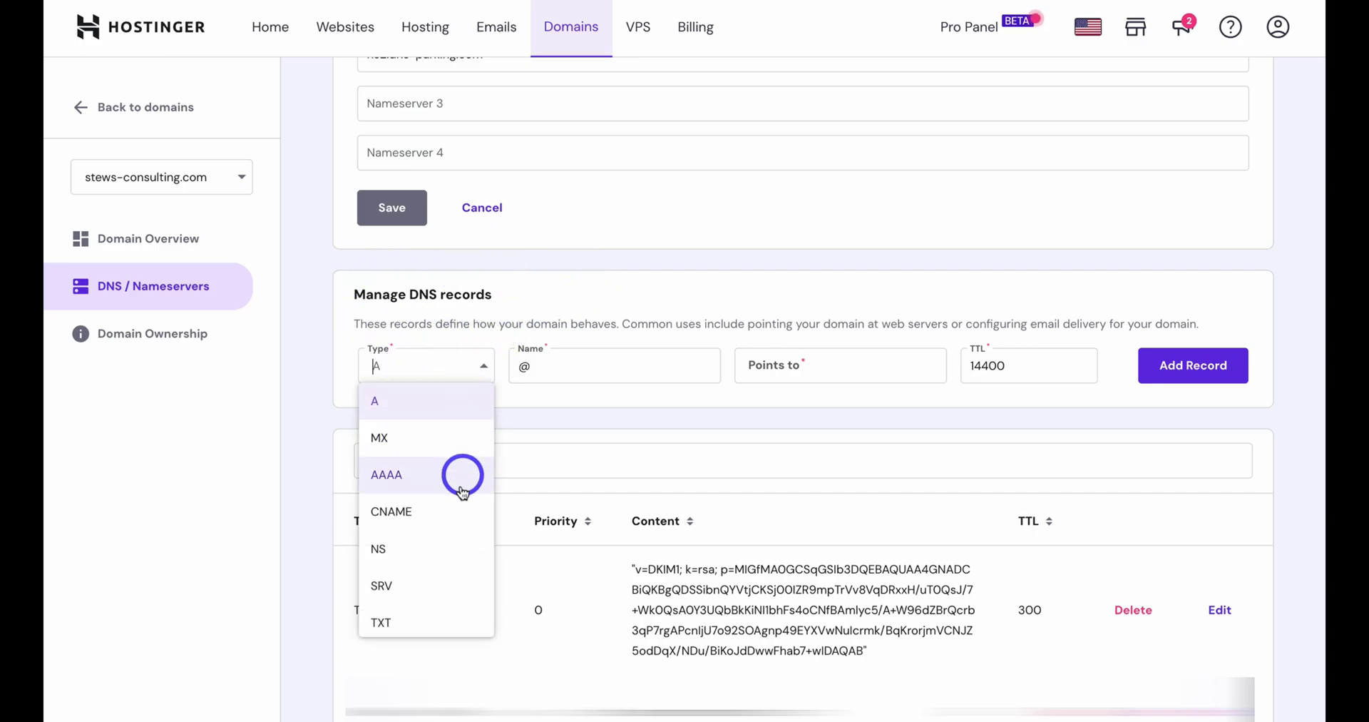
pyautogui.click(449, 514)
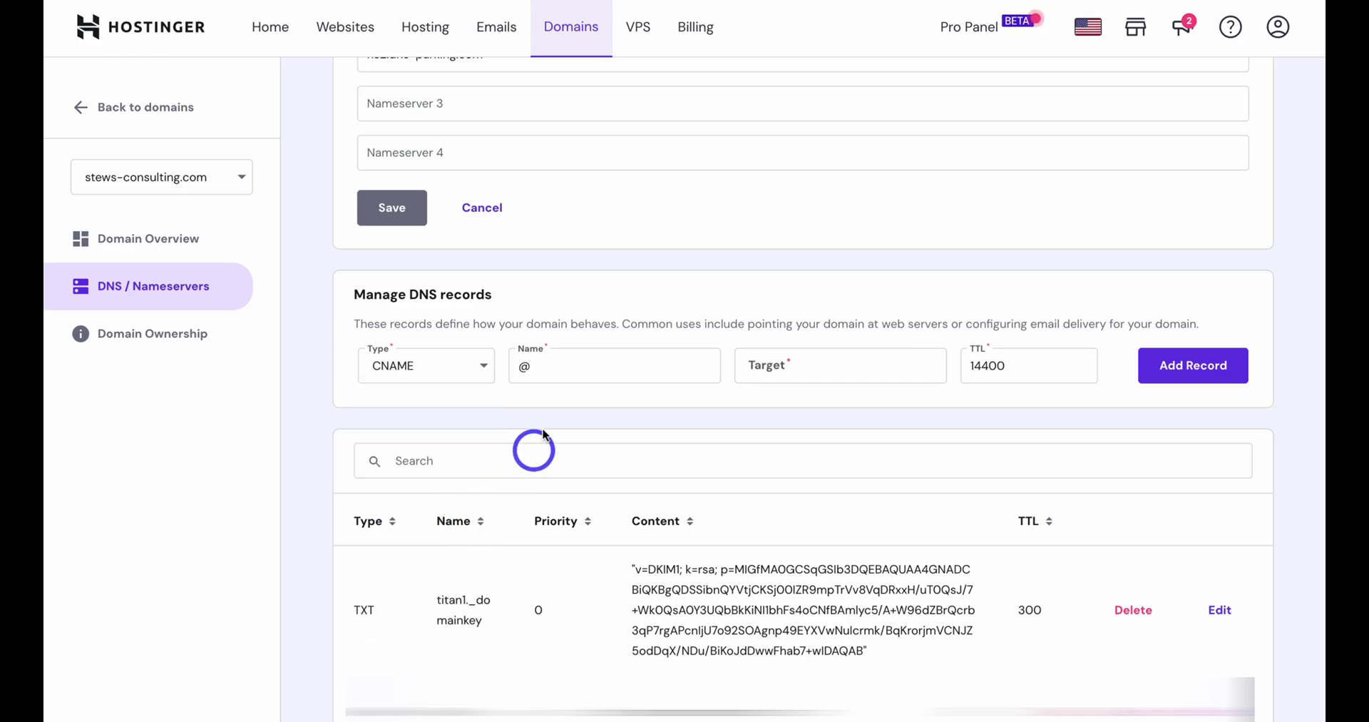
pyautogui.click(544, 365)
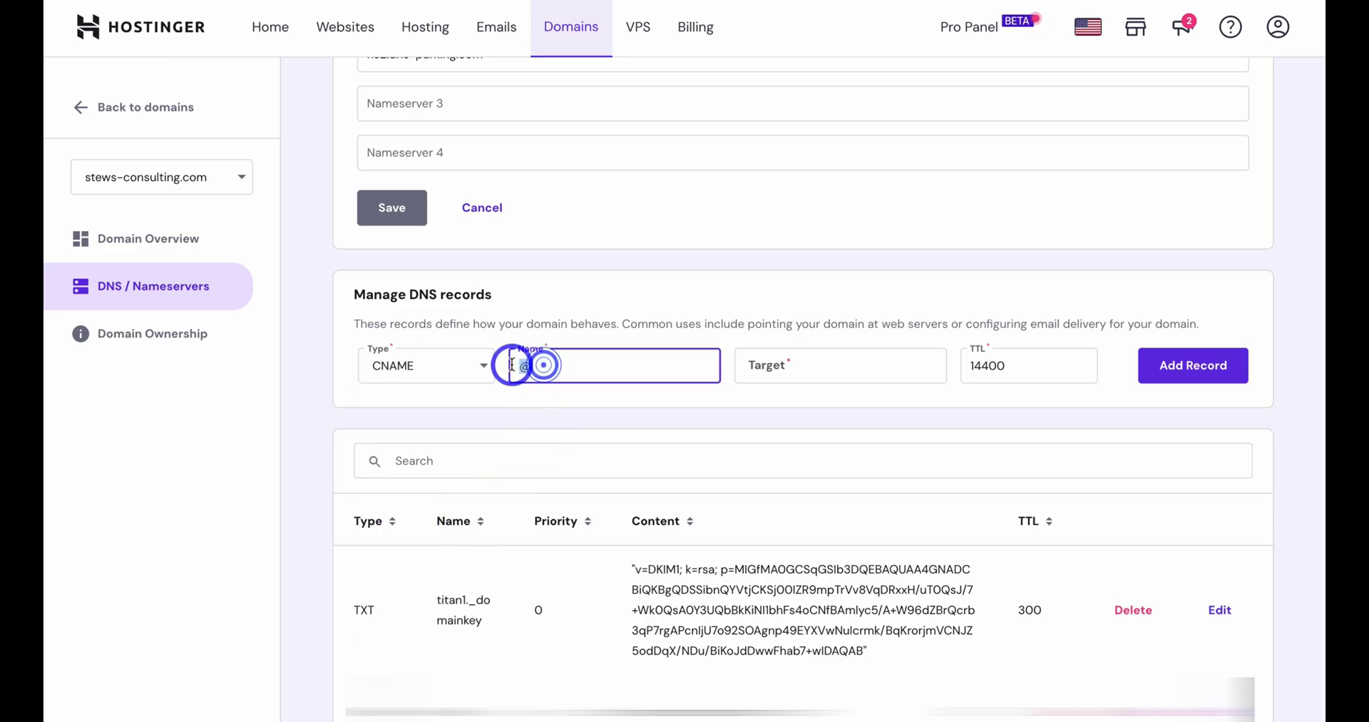
pyautogui.moveTo(513, 361); pyautogui.dragTo(568, 369)
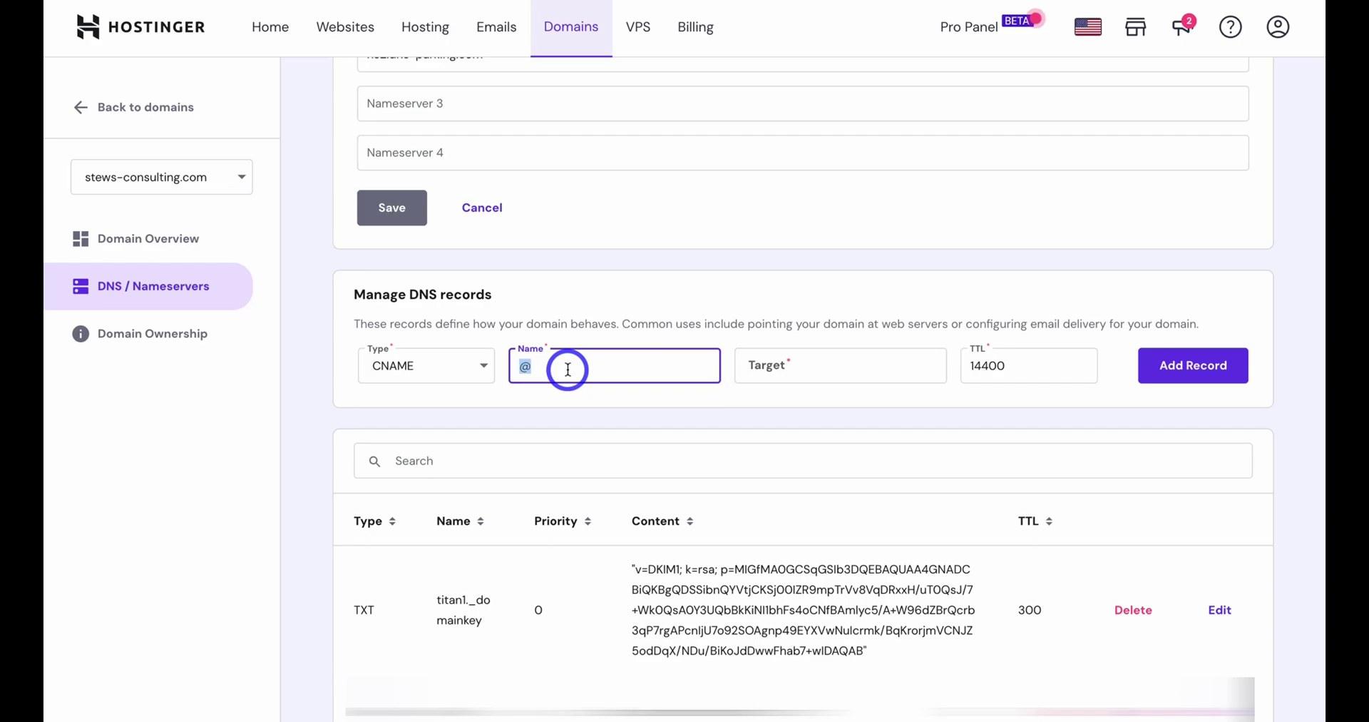
pyautogui.write('www')
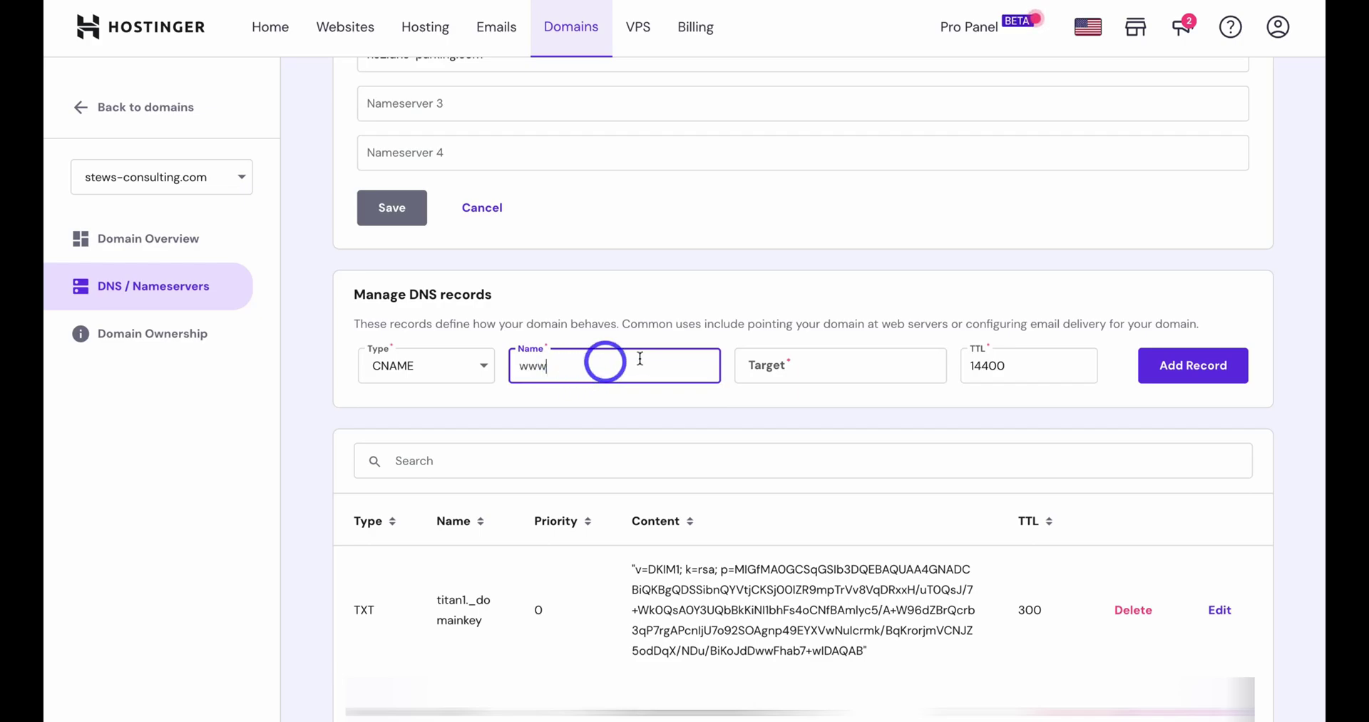
pyautogui.click(779, 371)
pyautogui.hotkey('ctrl', 'v')
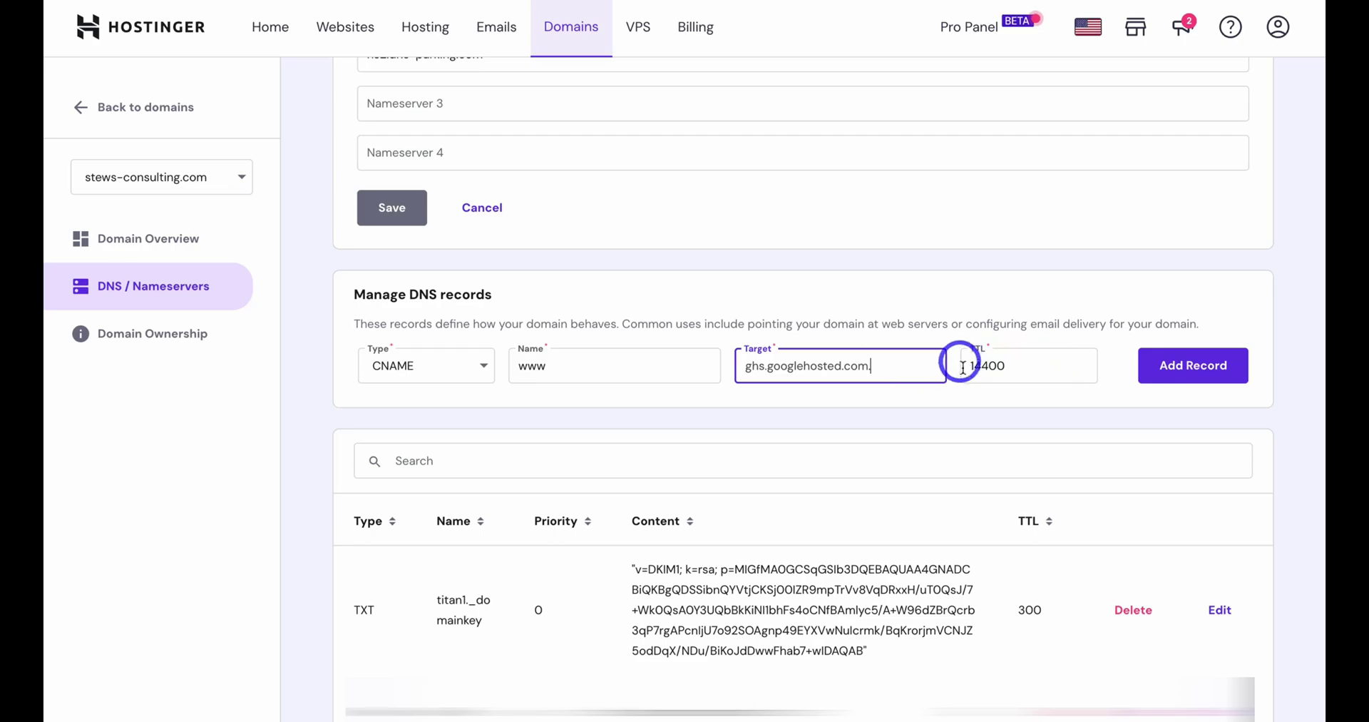
pyautogui.click(1195, 375)
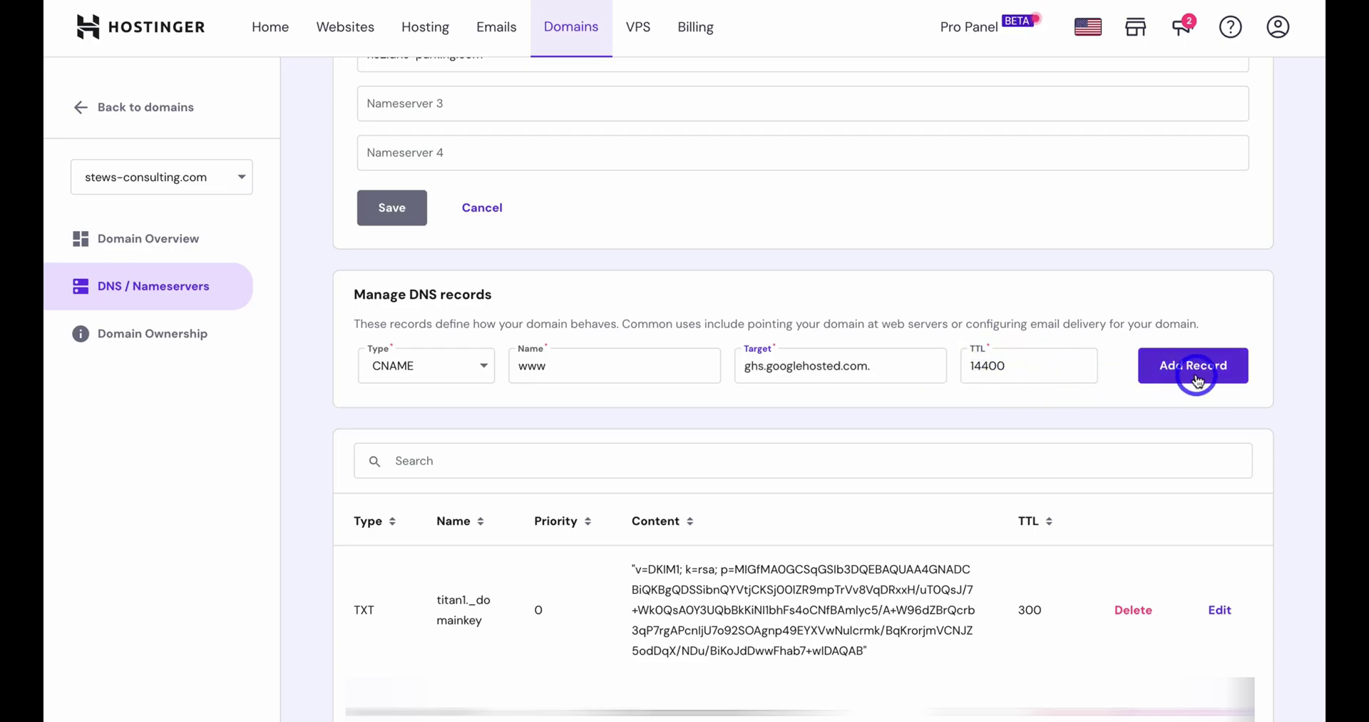